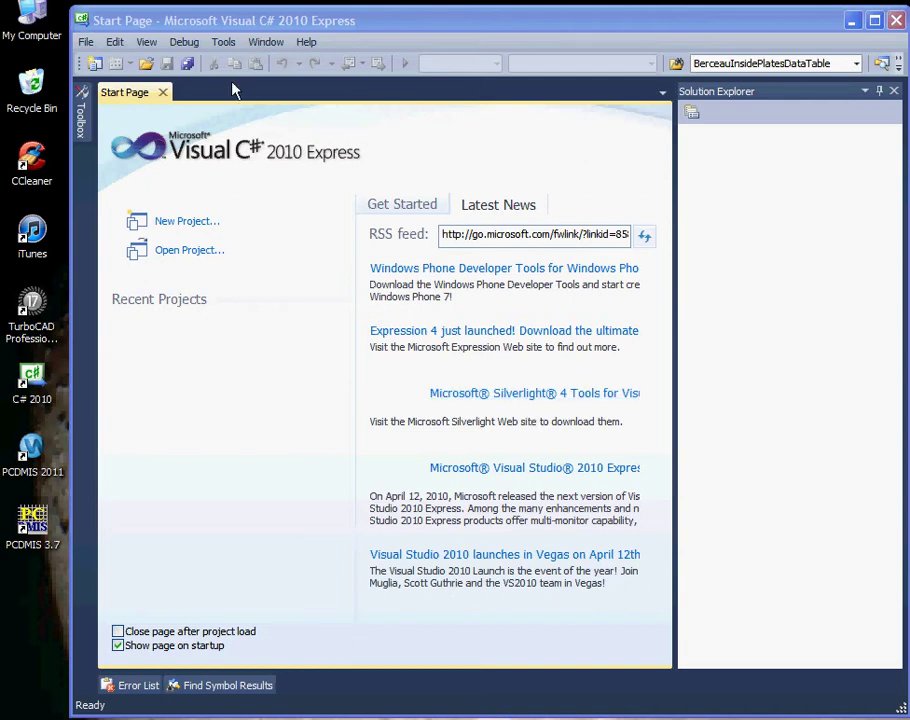
Keep the Expert Settings profile active from the Tools menu
left_click(222, 44)
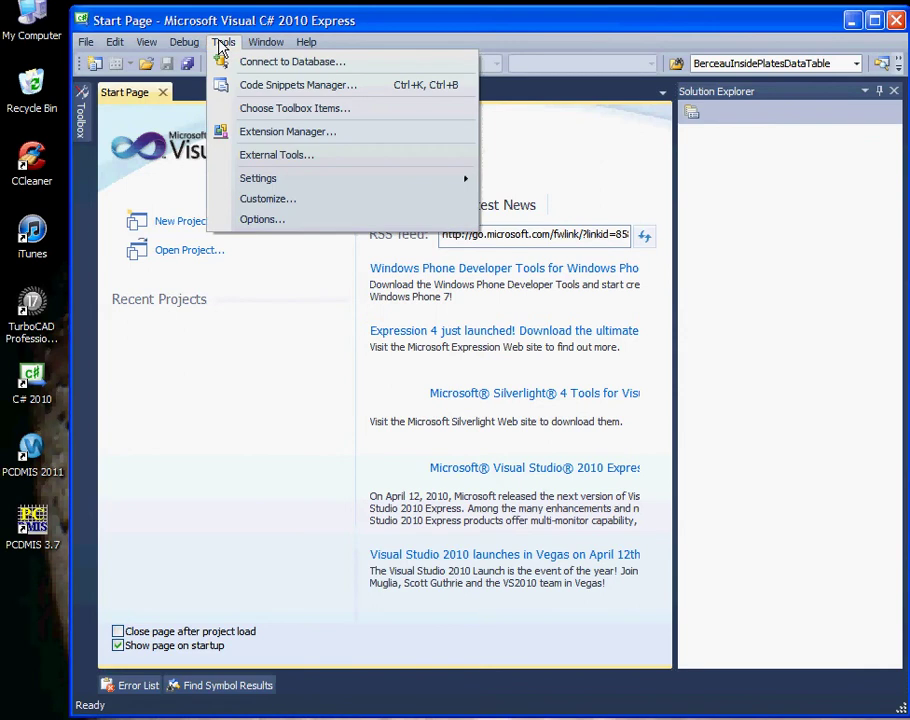
mouse_move(262, 179)
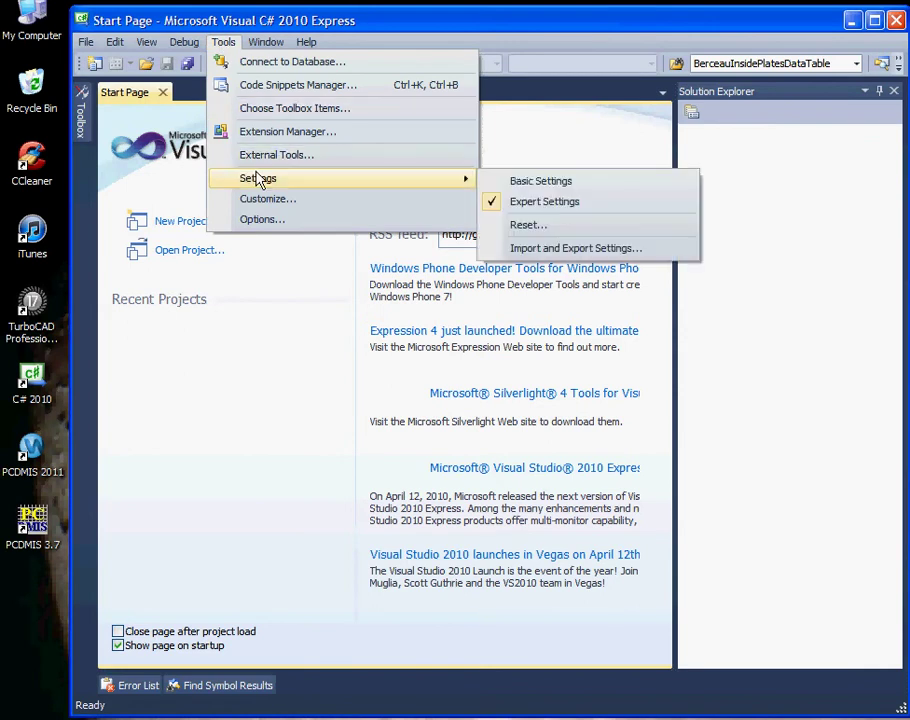
left_click(525, 203)
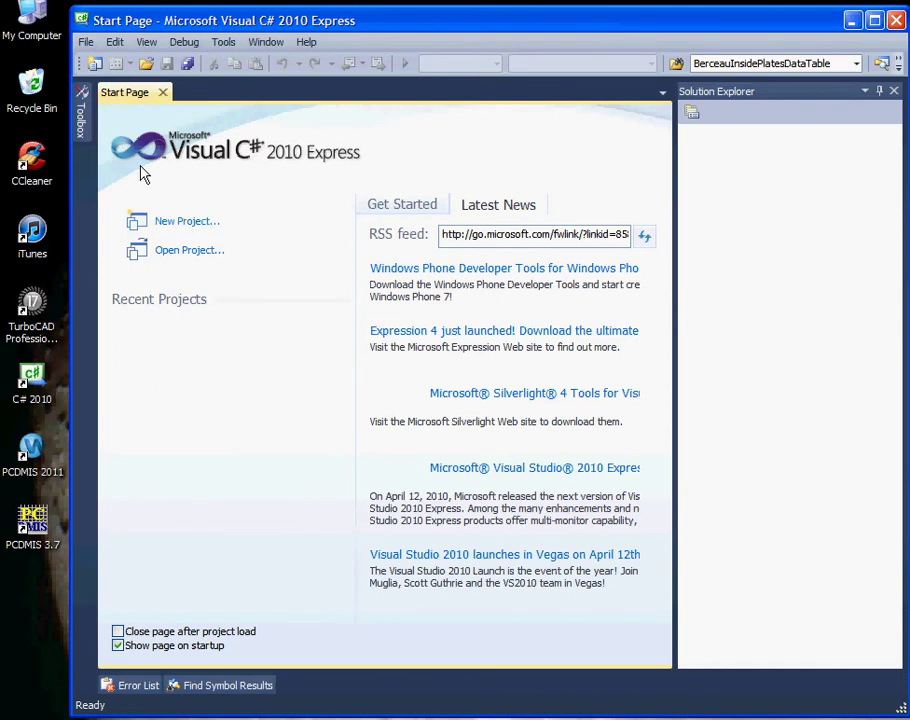
Create a Windows Forms Application project named MyfirstPcdmisAutoApp
left_click(87, 42)
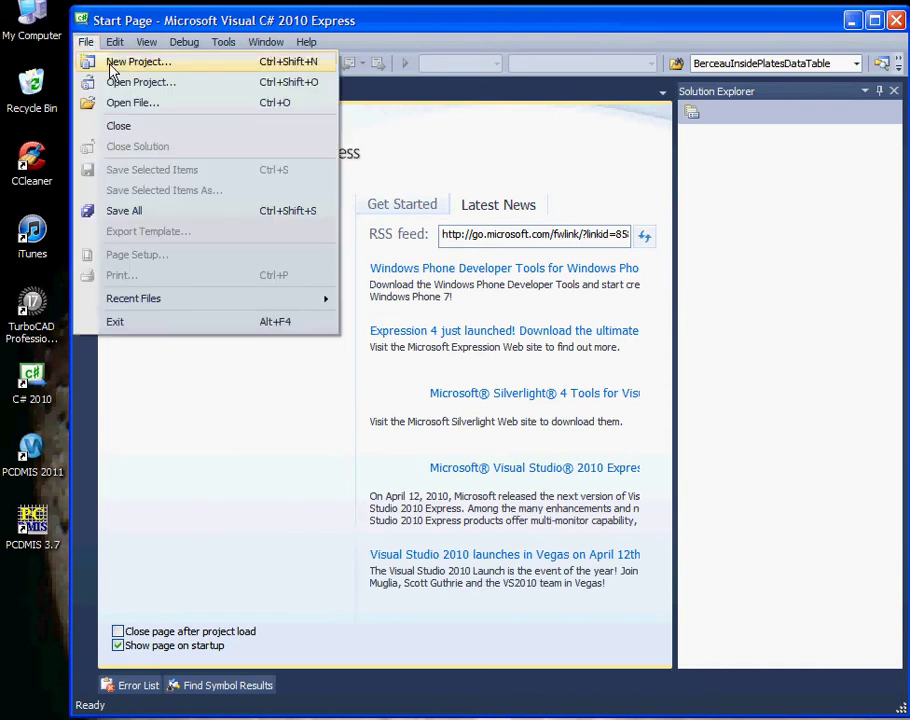
left_click(150, 21)
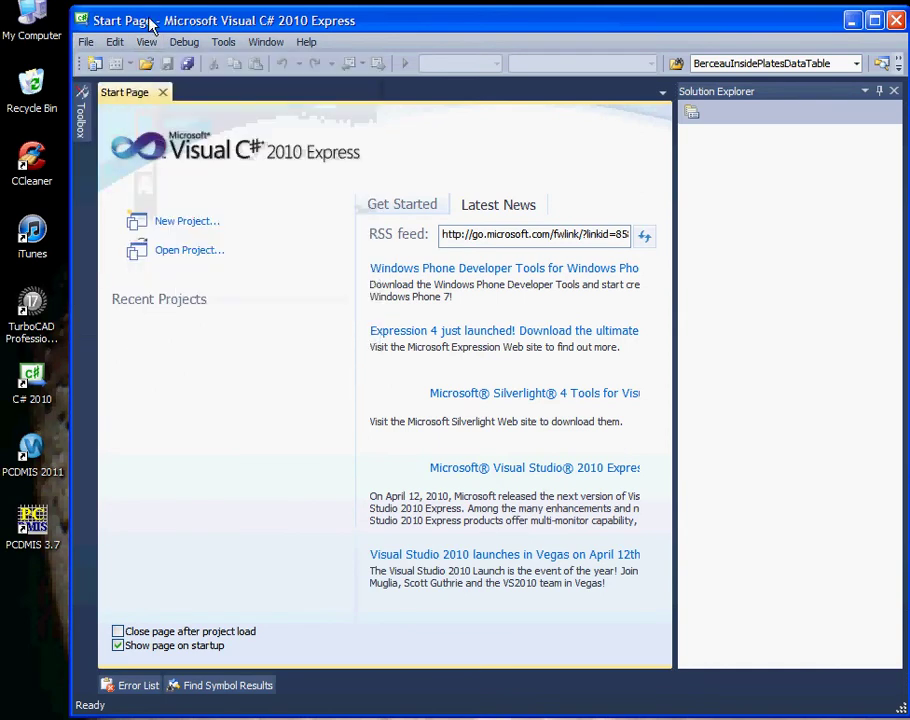
left_click(189, 224)
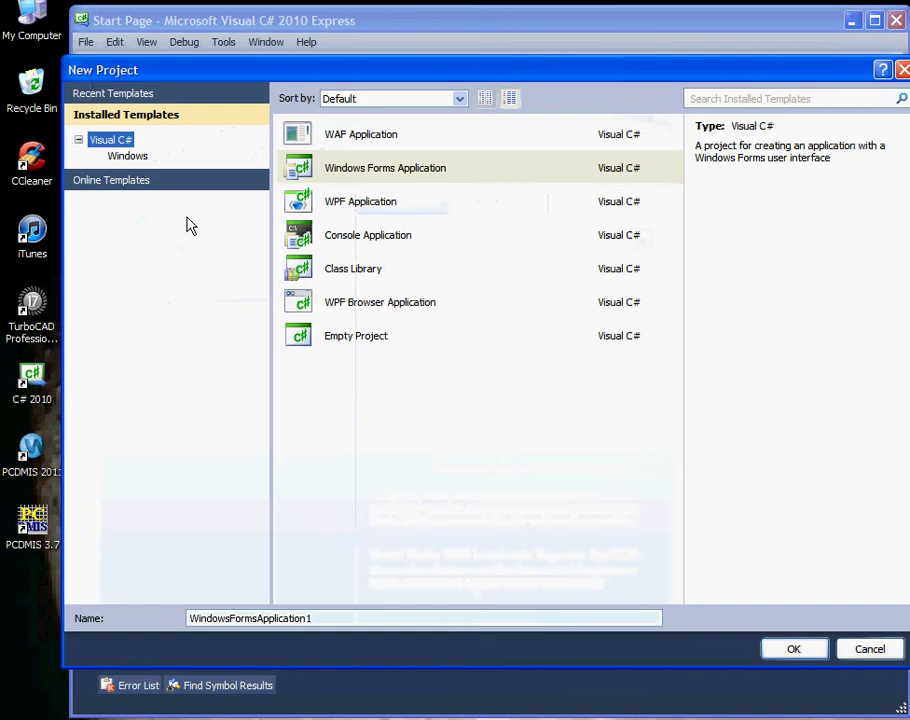
left_click(363, 177)
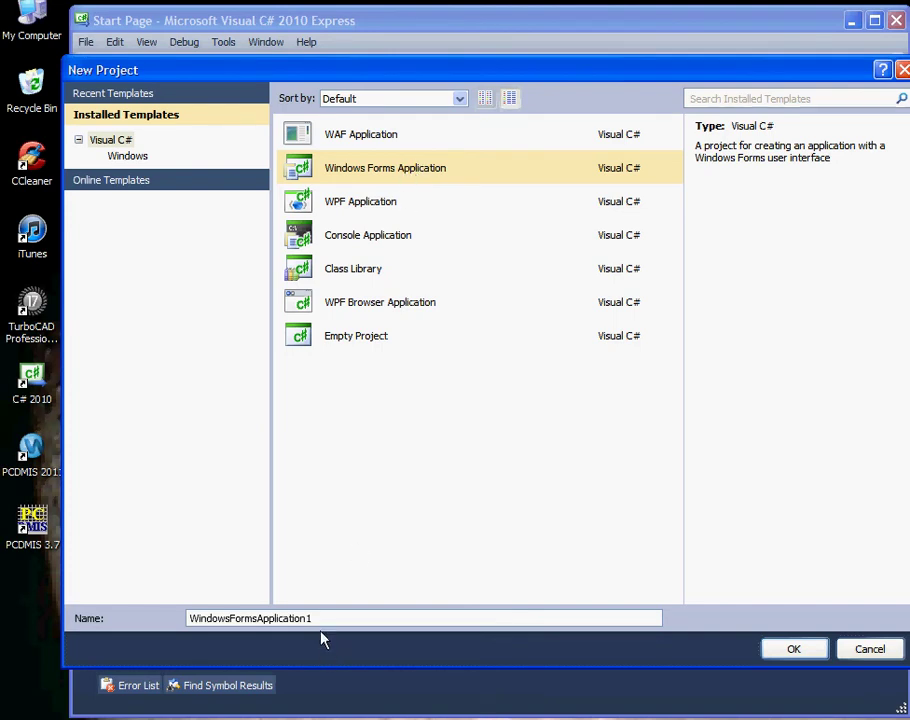
left_click_drag(320, 617, 181, 636)
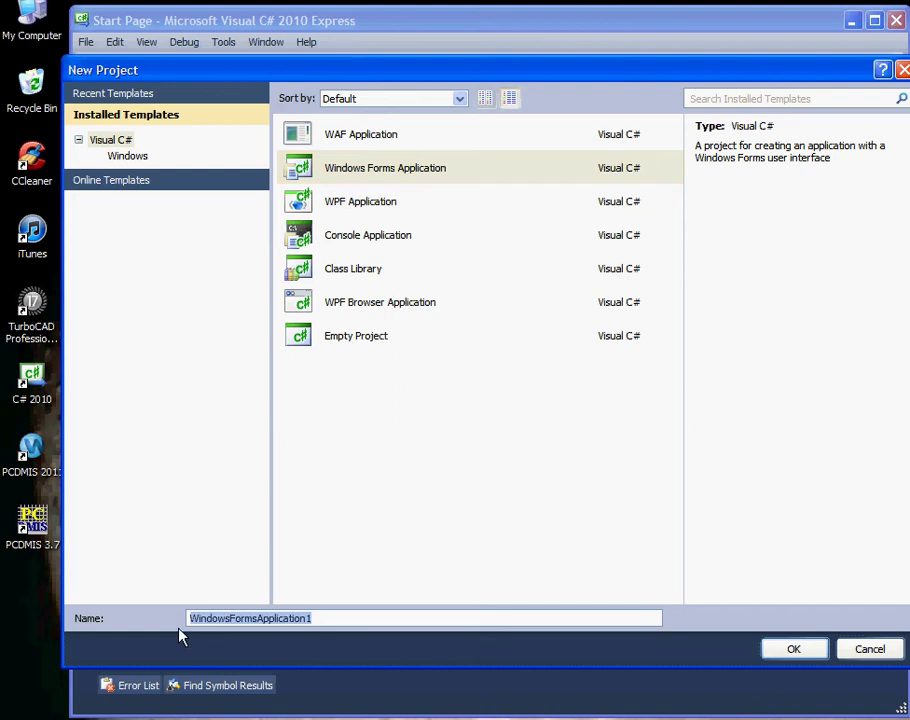
type("My")
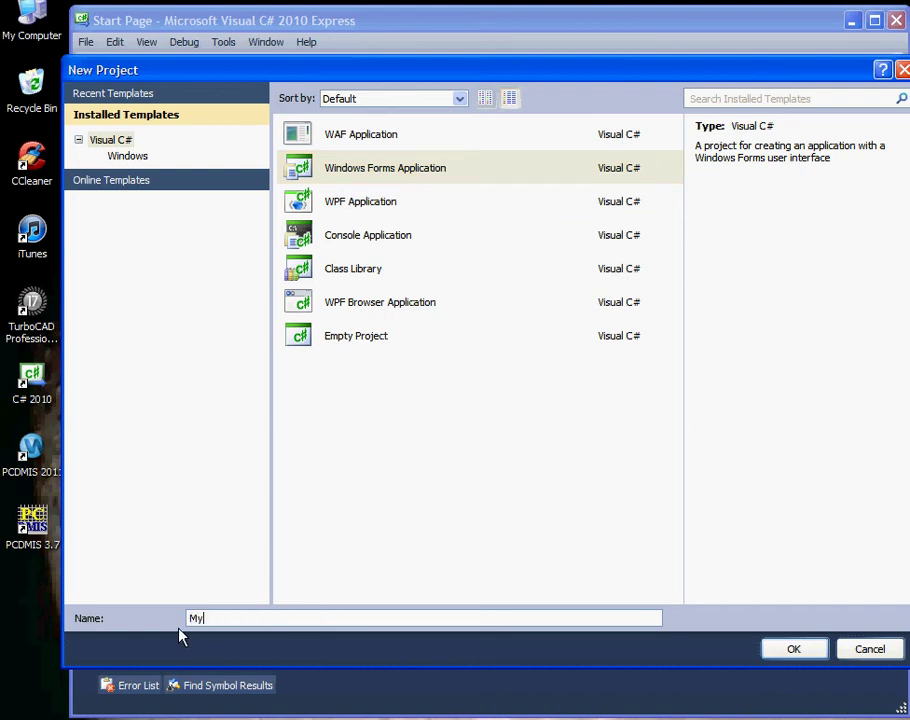
type("firstPcdmisAutoApp")
left_click(772, 650)
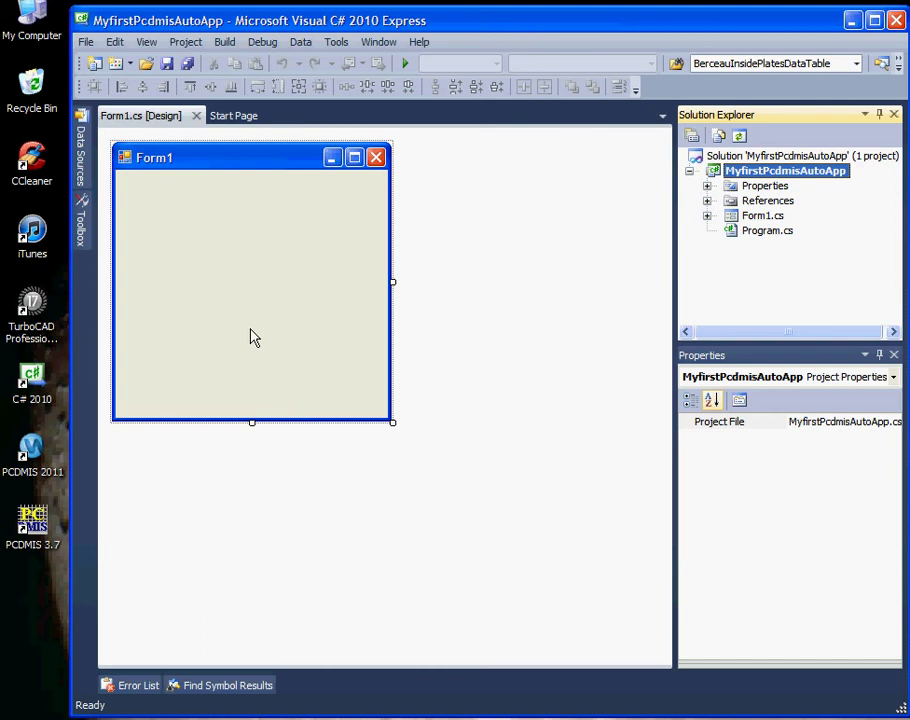
Save all of MyfirstPcdmisAutoApp into the Visual Studio 2010 Projects folder
left_click(189, 64)
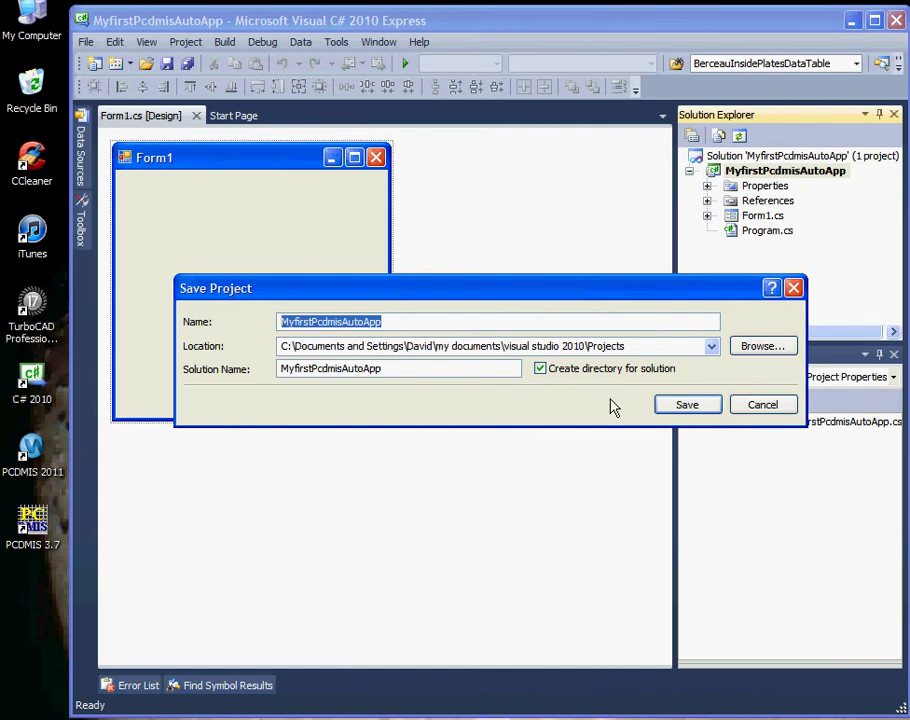
left_click(671, 406)
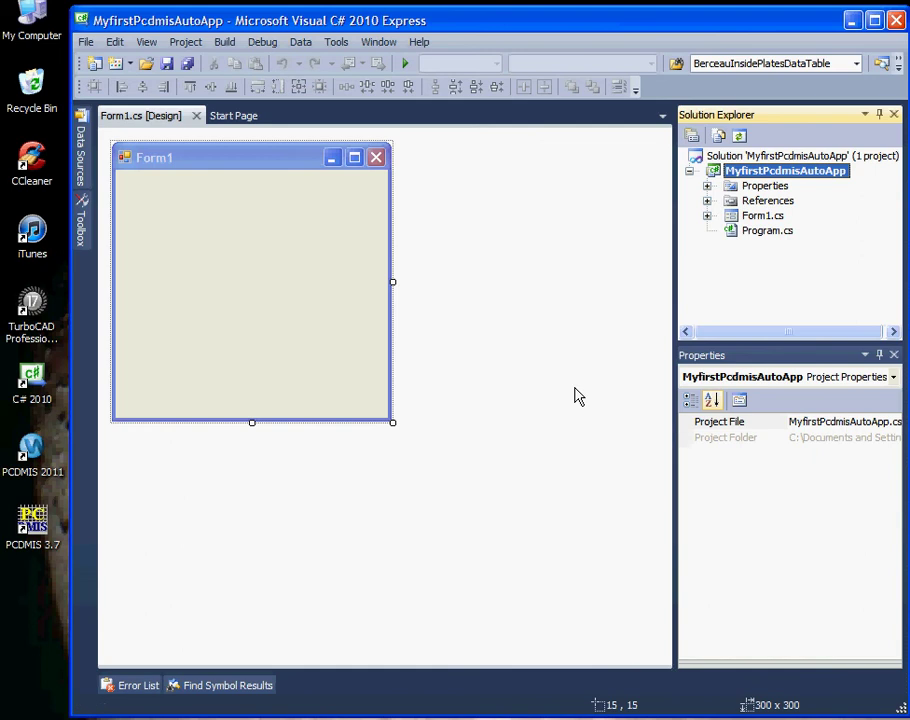
Set the project's target framework to .NET Framework 3.5 and confirm the reload
right_click(742, 175)
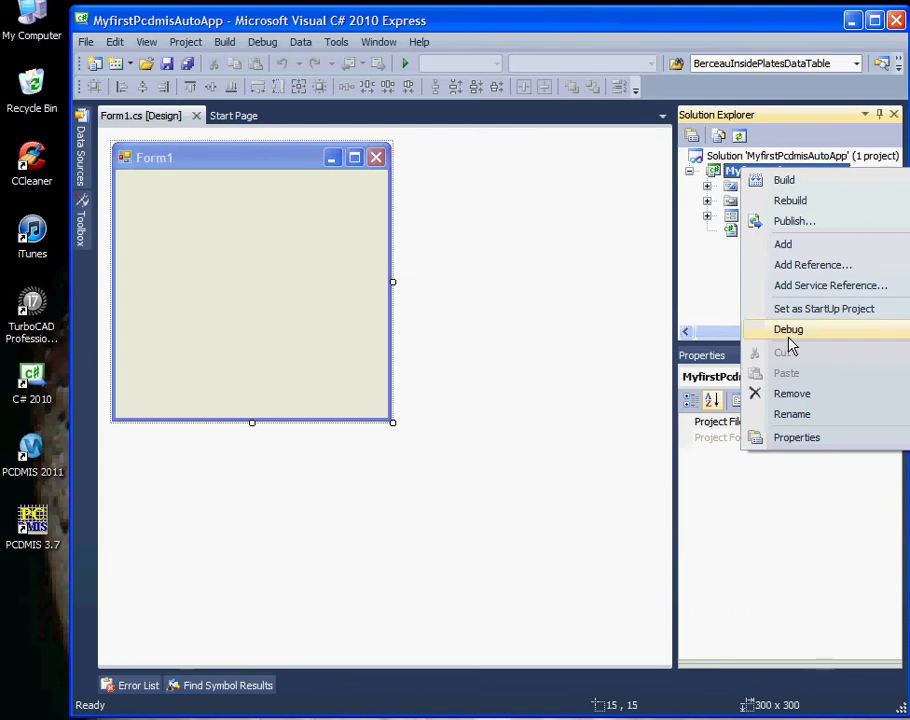
left_click(790, 438)
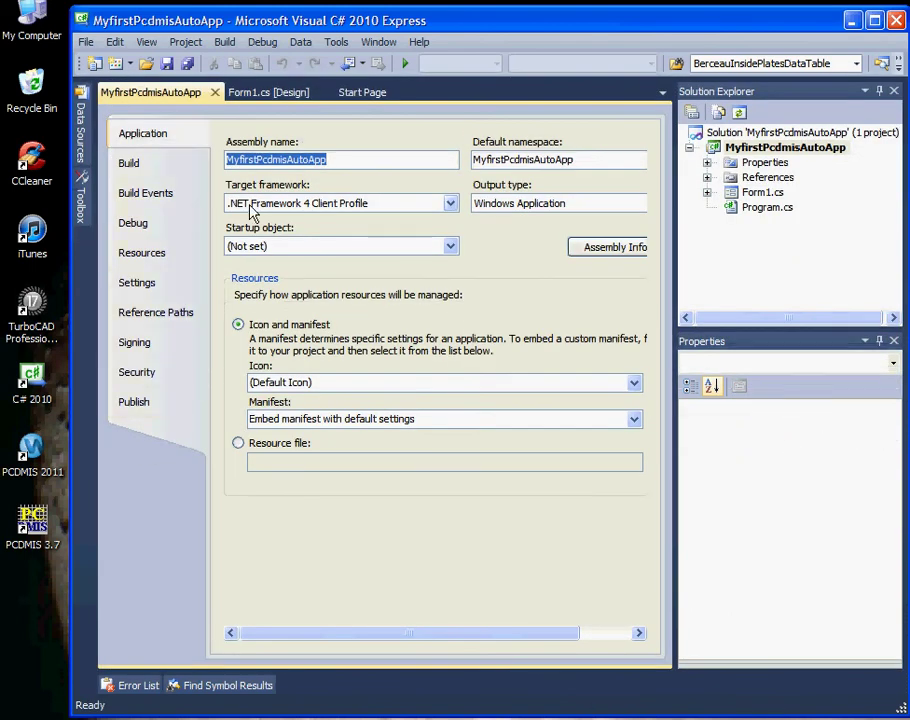
left_click(384, 205)
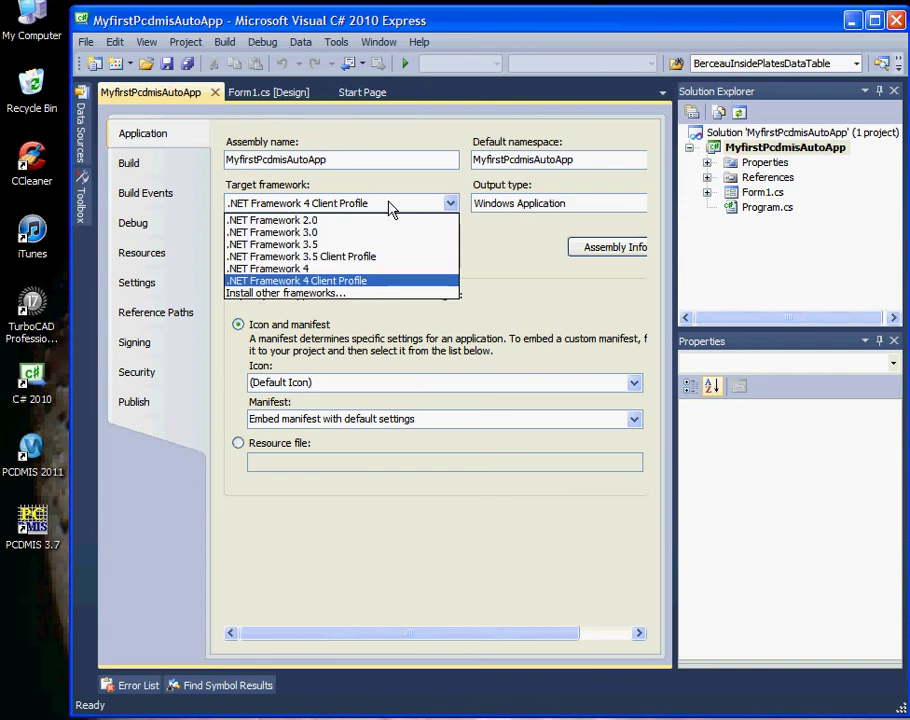
left_click(345, 245)
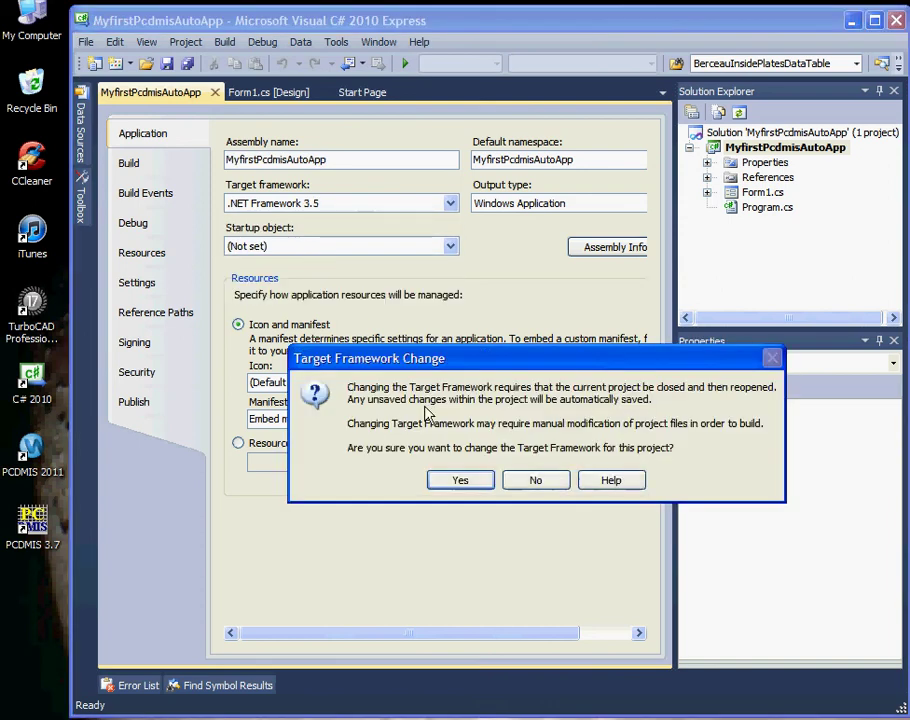
left_click(455, 484)
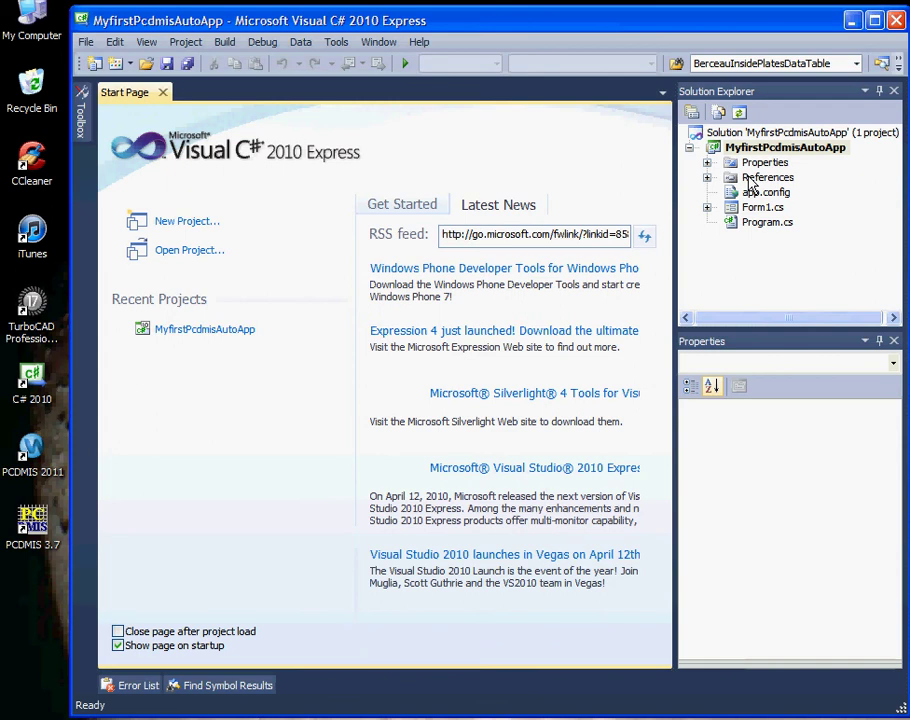
Add a reference to PcdmisSession.dll from the Visual Studio 2010\PcdmisLibrary folder
left_click(750, 179)
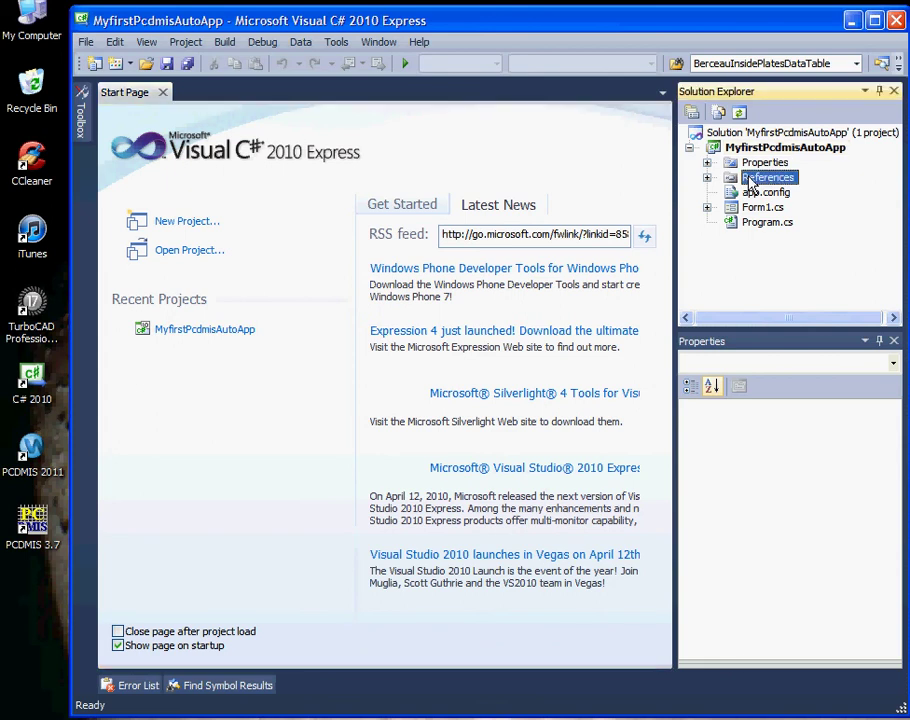
right_click(751, 182)
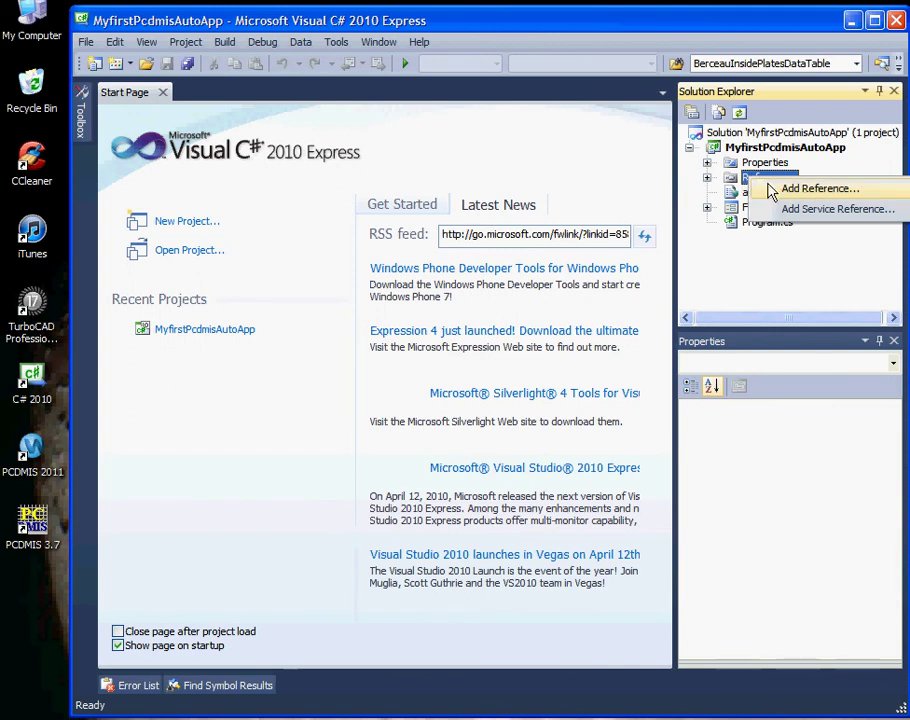
left_click(805, 196)
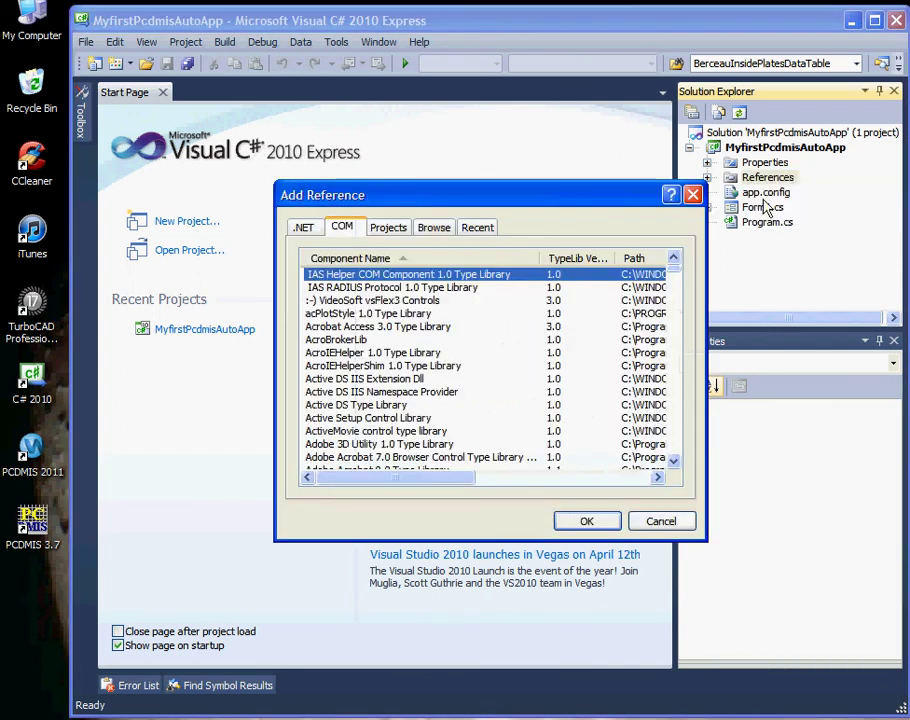
left_click(437, 230)
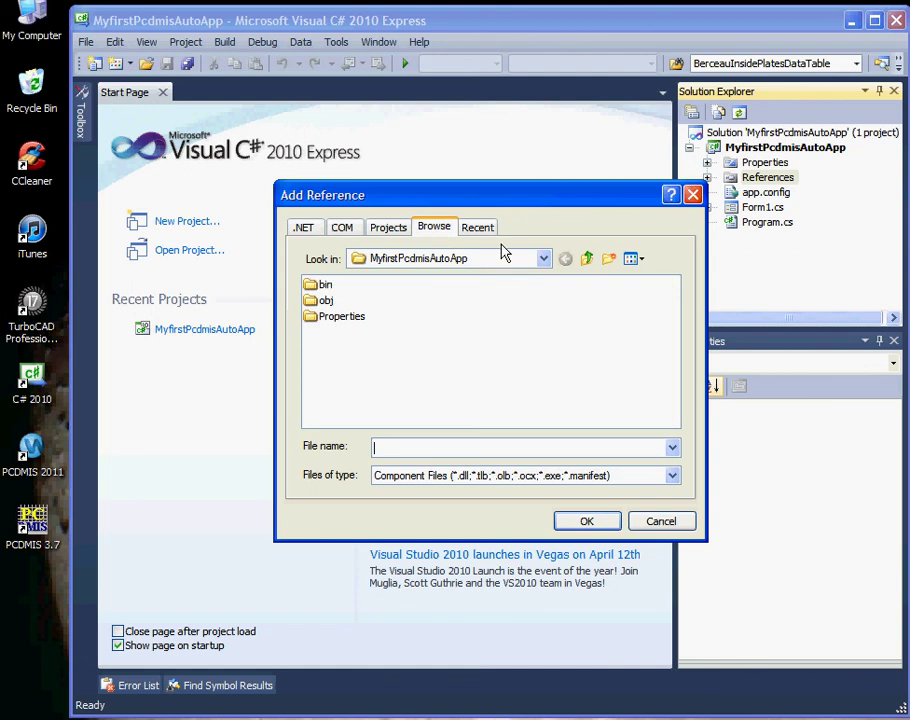
left_click(587, 259)
left_click(588, 259)
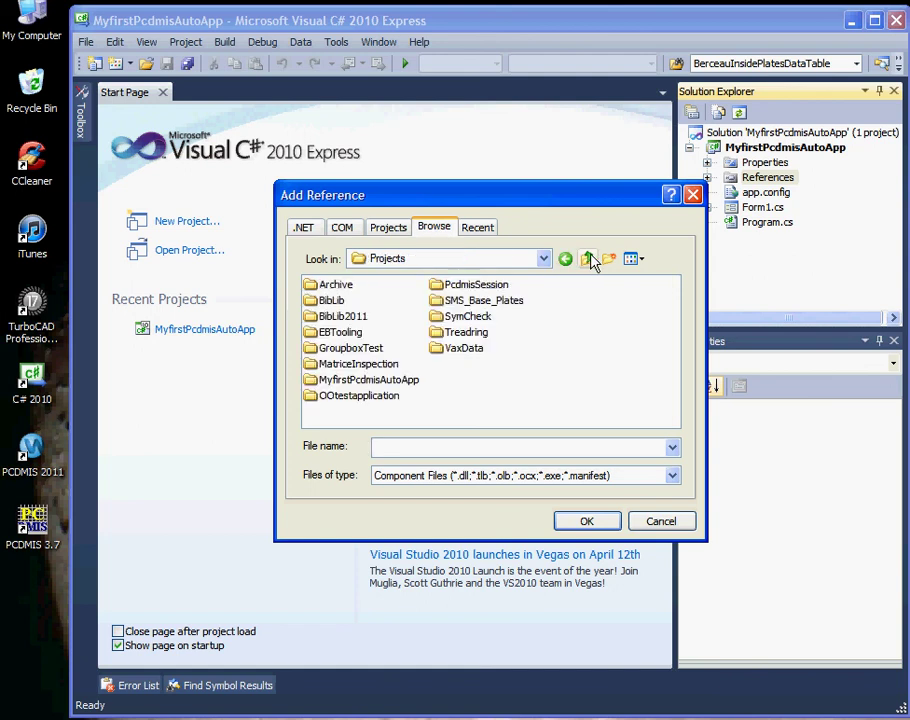
left_click(588, 259)
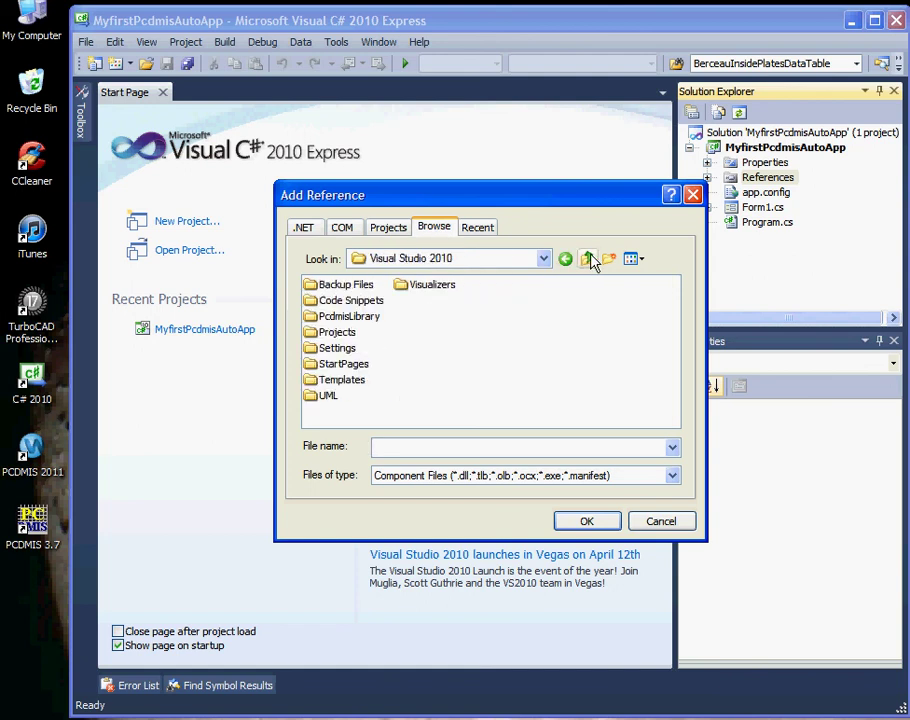
double_click(376, 318)
left_click(377, 290)
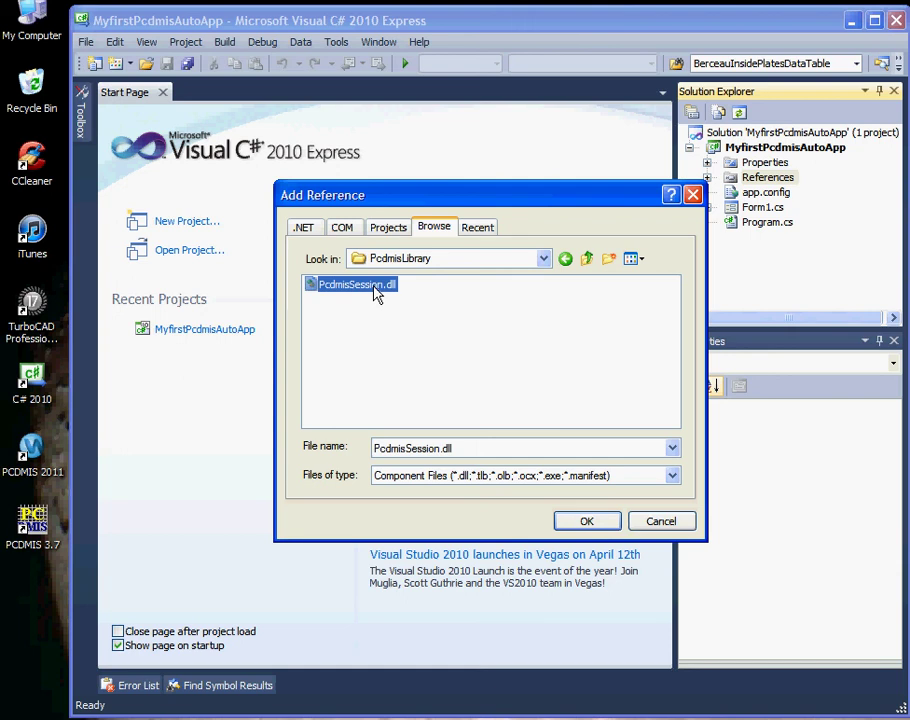
left_click(600, 526)
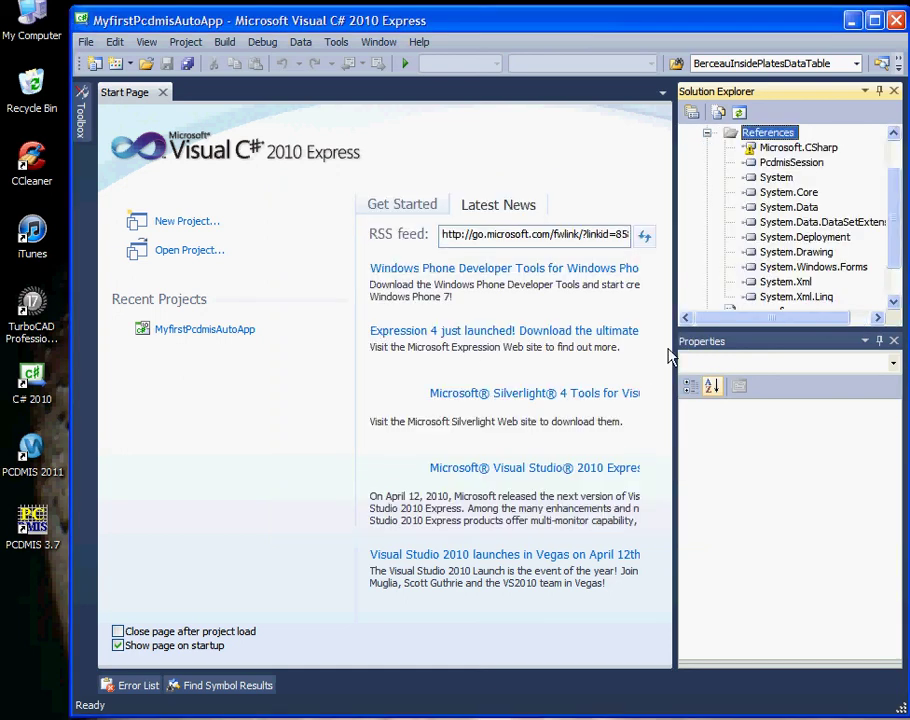
Remove Microsoft.CSharp from the project's References
left_click(765, 153)
right_click(766, 153)
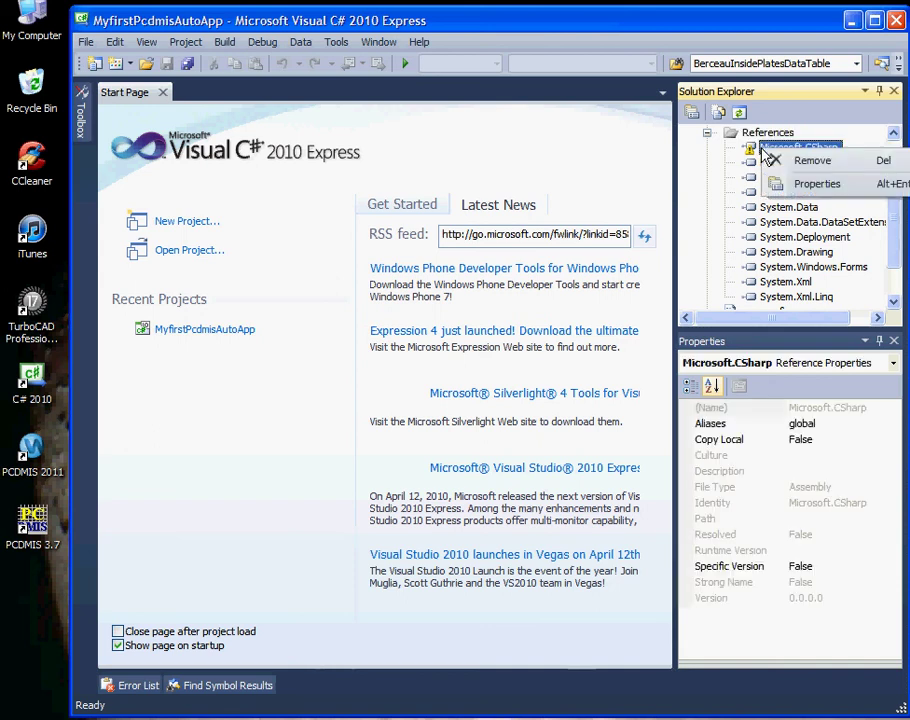
left_click(778, 163)
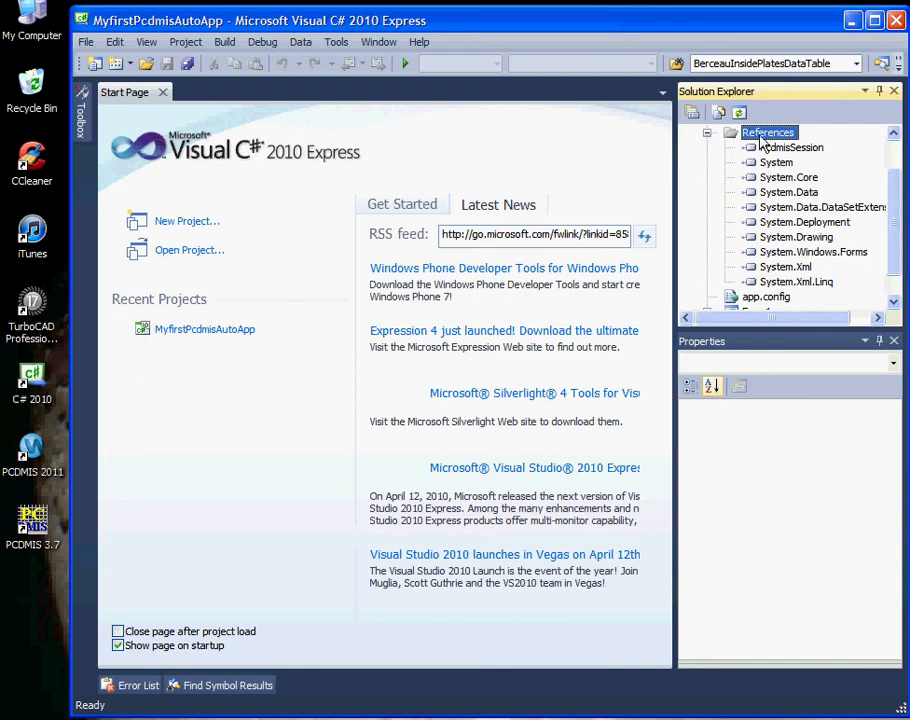
Add the PC-Dmis 2011 MR1 Object Library as a COM reference
right_click(773, 145)
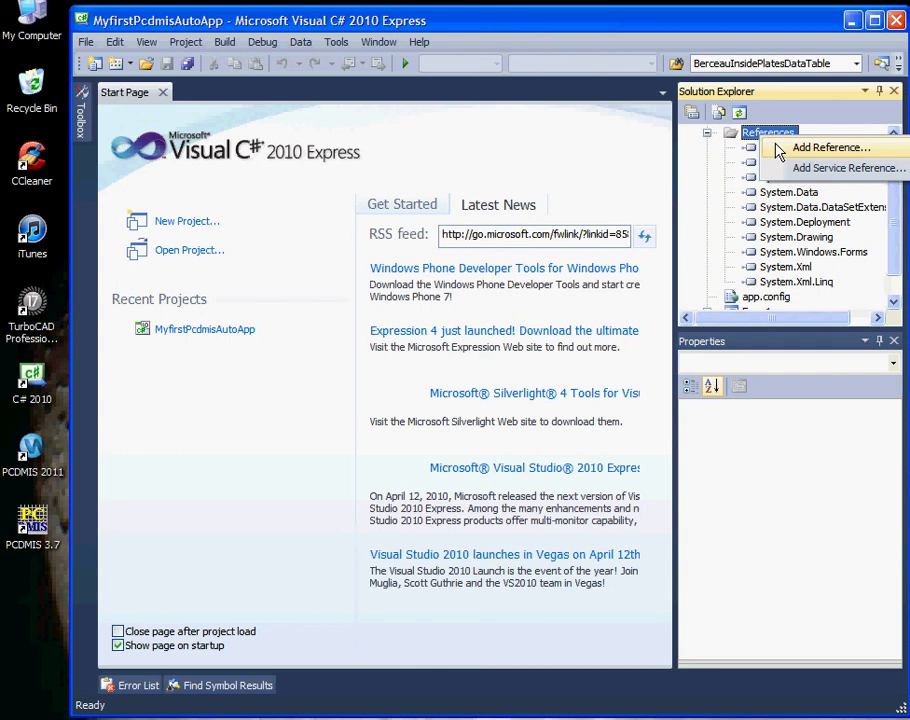
left_click(792, 148)
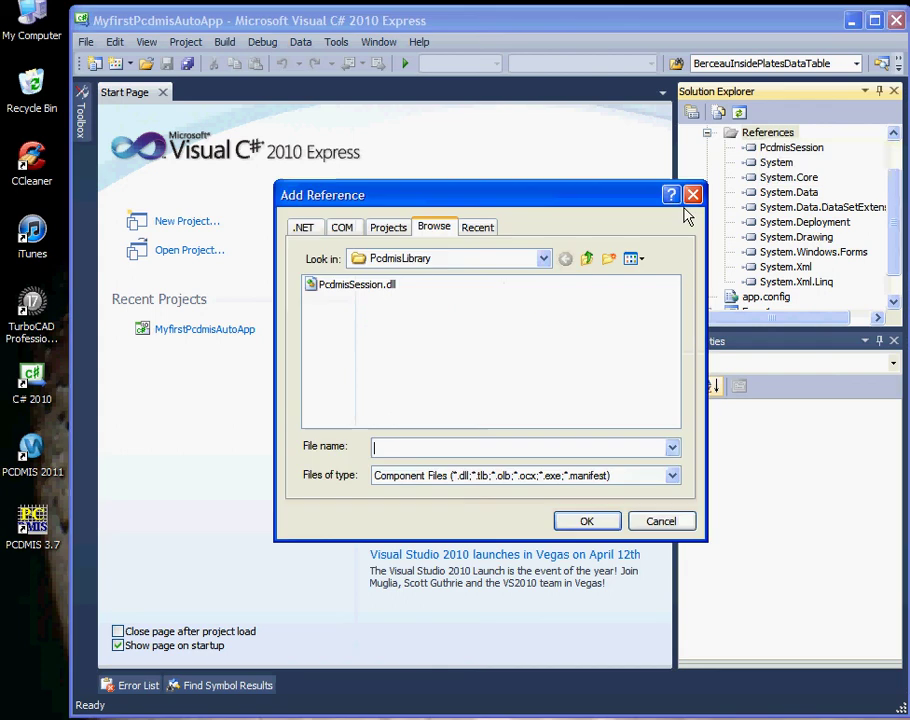
left_click(339, 229)
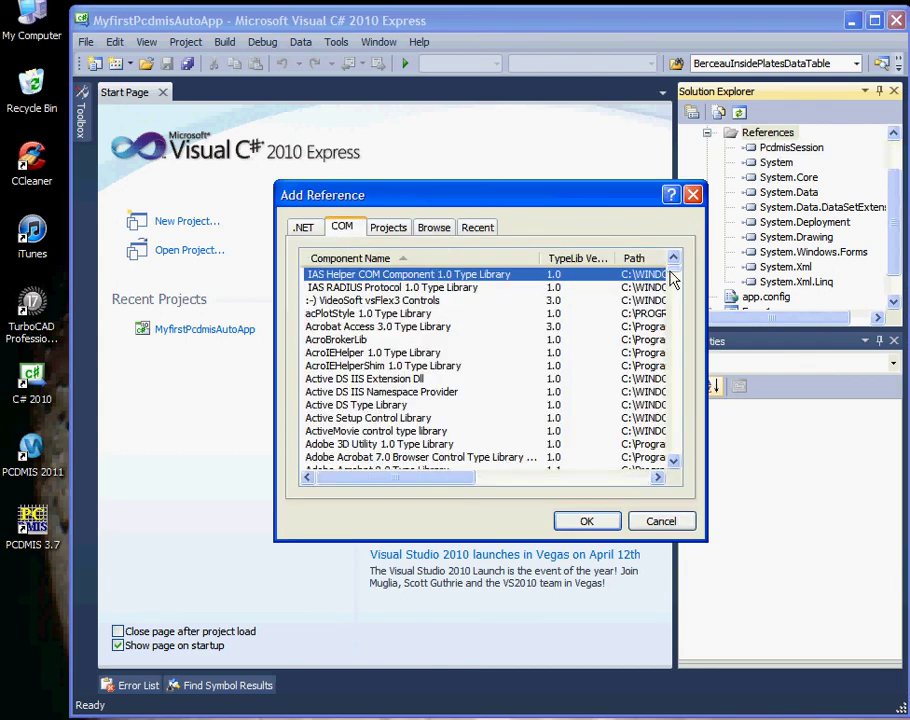
left_click_drag(673, 275, 662, 411)
scroll(490, 400, "up", 9)
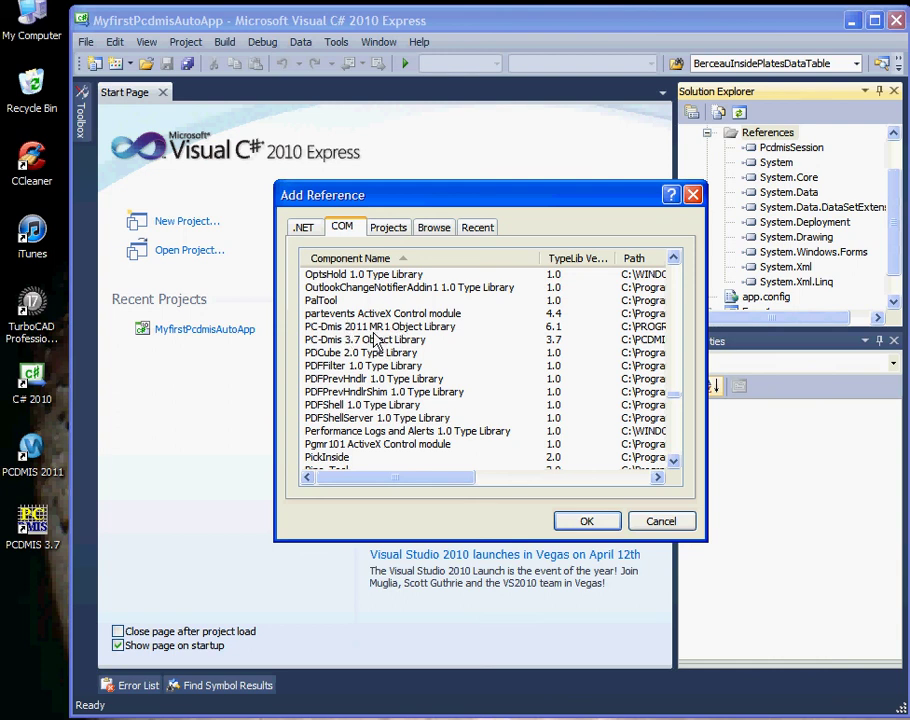
left_click(378, 326)
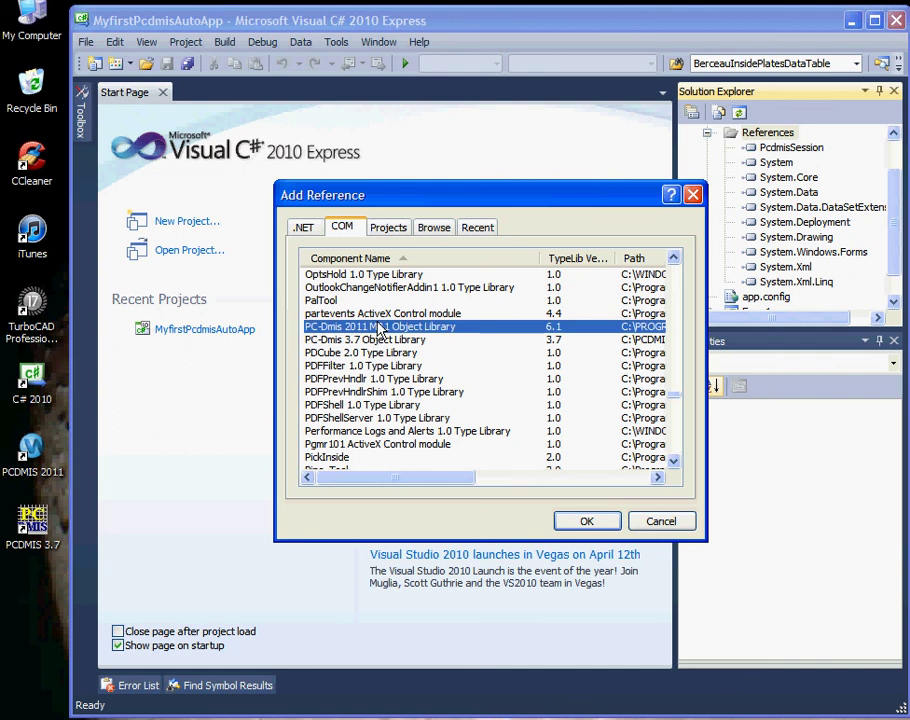
left_click(587, 521)
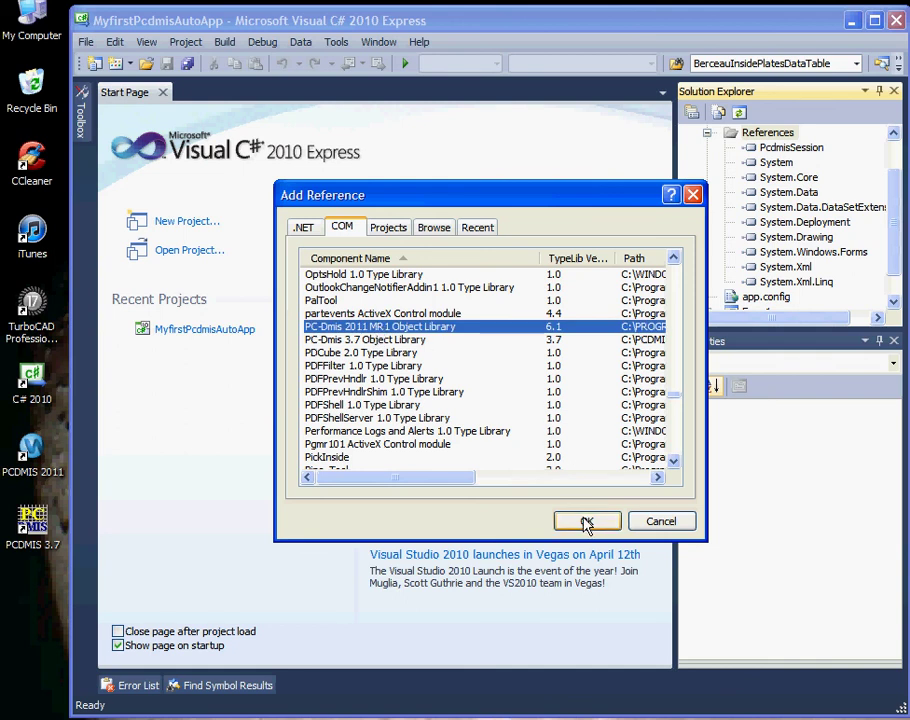